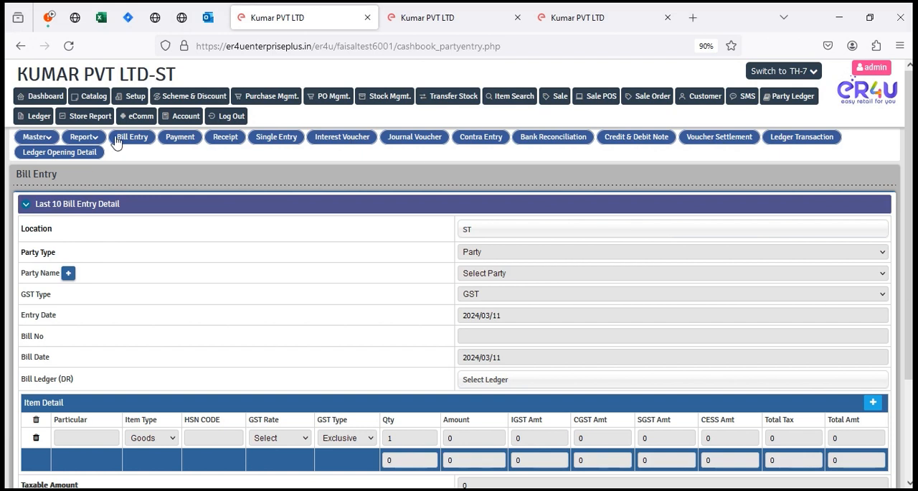
# Open the Payment page and load the ledger of the Sundry Creditors supplier by searching for the supplier's name.
pyautogui.click(179, 137)
pyautogui.click(109, 208)
pyautogui.click(36, 250)
pyautogui.click(170, 204)
pyautogui.write('raj')
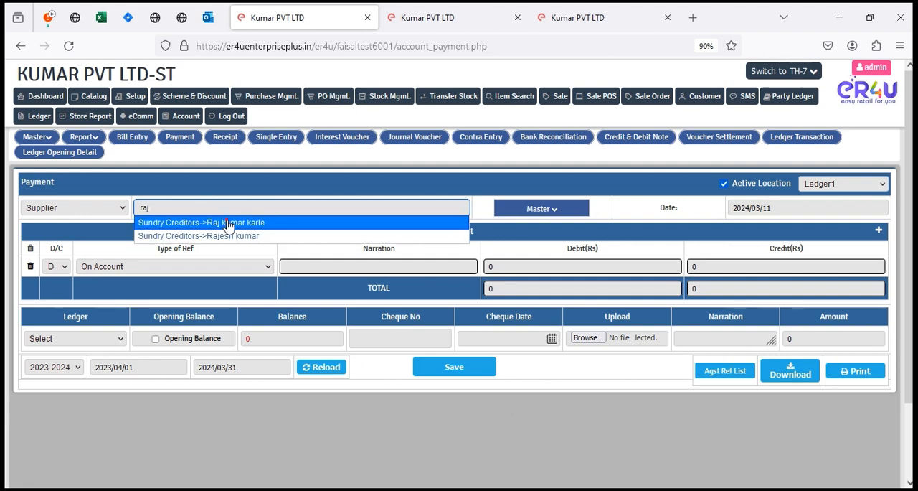
pyautogui.click(228, 223)
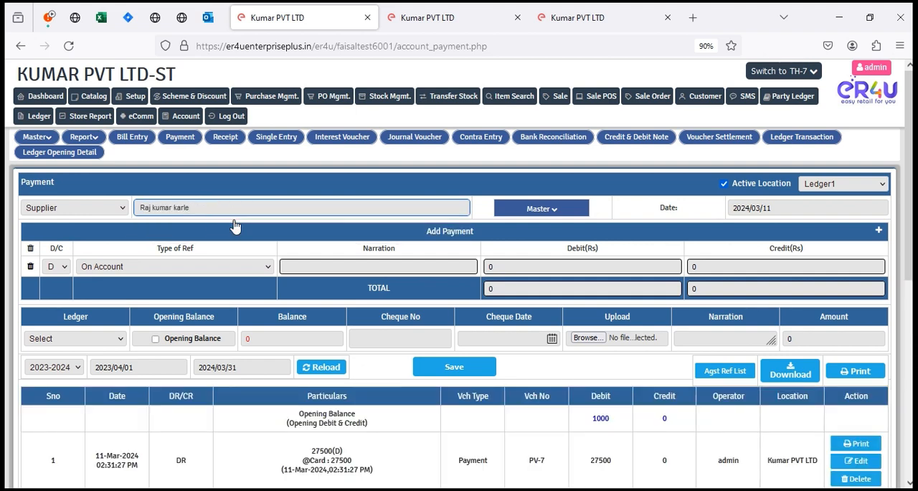
# Examine the supplier's payment and purchase vouchers, their paid and due amounts, the debit and credit totals and the closing balance.
pyautogui.scroll(-3, 474, 314)
pyautogui.scroll(-2, 474, 314)
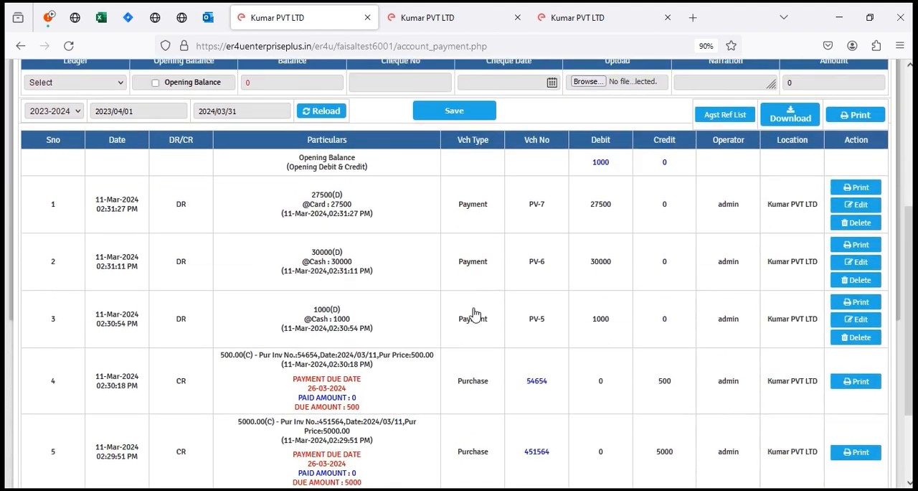
pyautogui.moveTo(33, 311); pyautogui.dragTo(682, 479)
pyautogui.scroll(-2, 639, 420)
pyautogui.click(754, 426)
pyautogui.scroll(2, 590, 405)
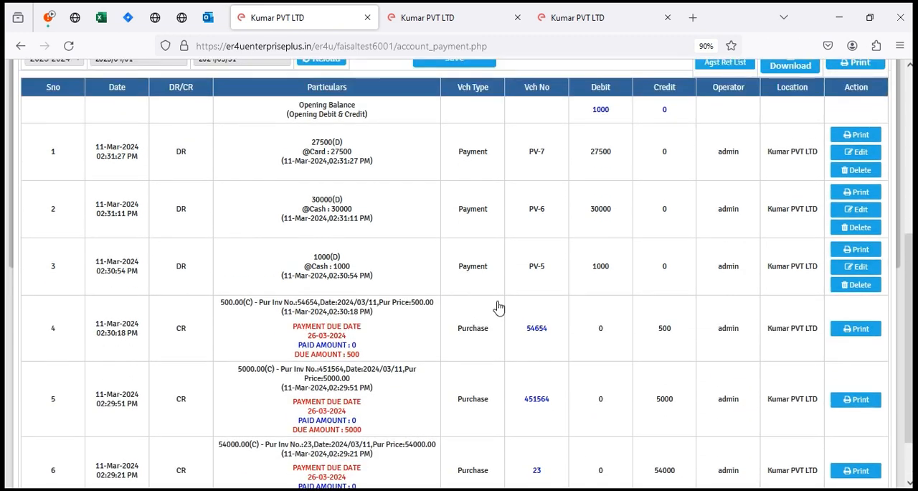
pyautogui.moveTo(85, 139); pyautogui.dragTo(688, 285)
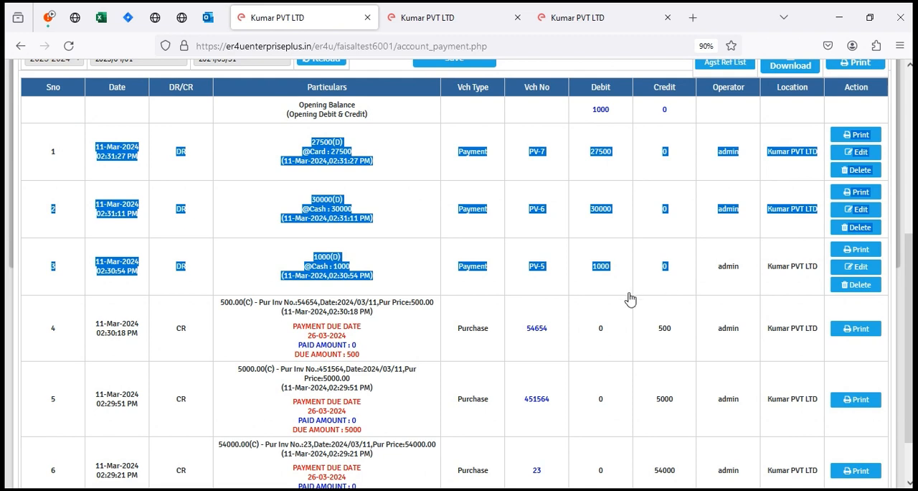
pyautogui.scroll(-2, 628, 300)
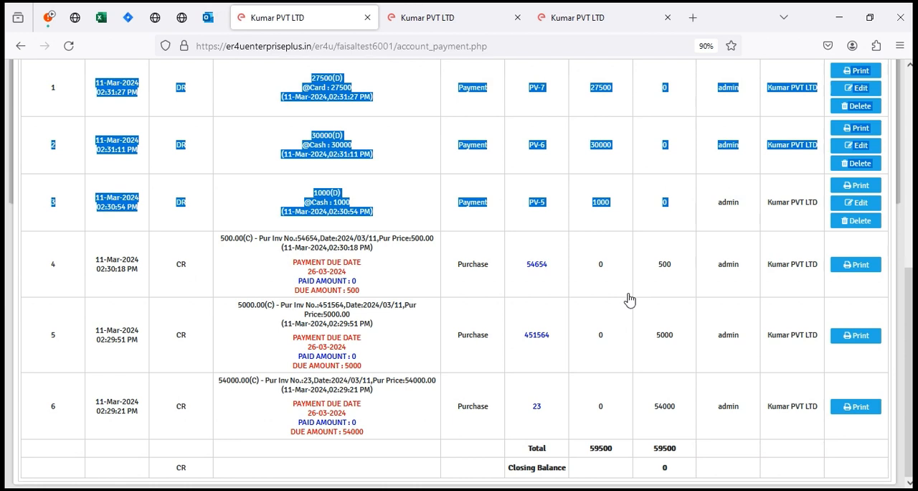
pyautogui.scroll(5, 273, 294)
pyautogui.scroll(-5, 444, 270)
pyautogui.click(619, 476)
pyautogui.moveTo(507, 477); pyautogui.dragTo(666, 474)
pyautogui.scroll(5, 207, 244)
# Set the payment line's reference type to Agst Ref and compare the listed outstanding purchase vouchers with the closing balance.
pyautogui.click(178, 270)
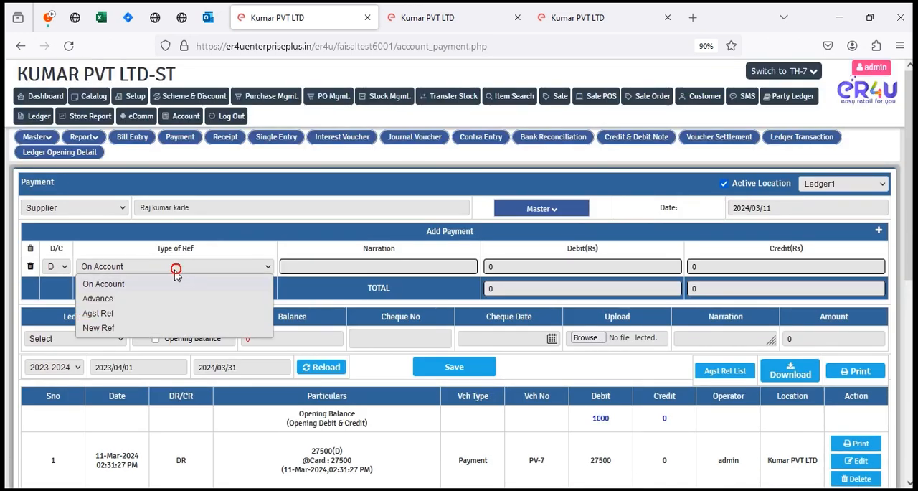
pyautogui.click(108, 313)
pyautogui.click(320, 270)
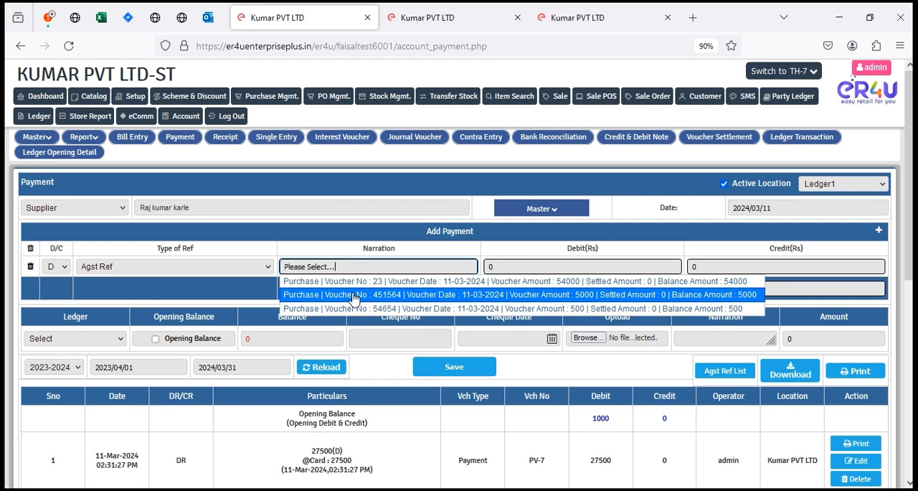
pyautogui.click(485, 181)
pyautogui.click(410, 267)
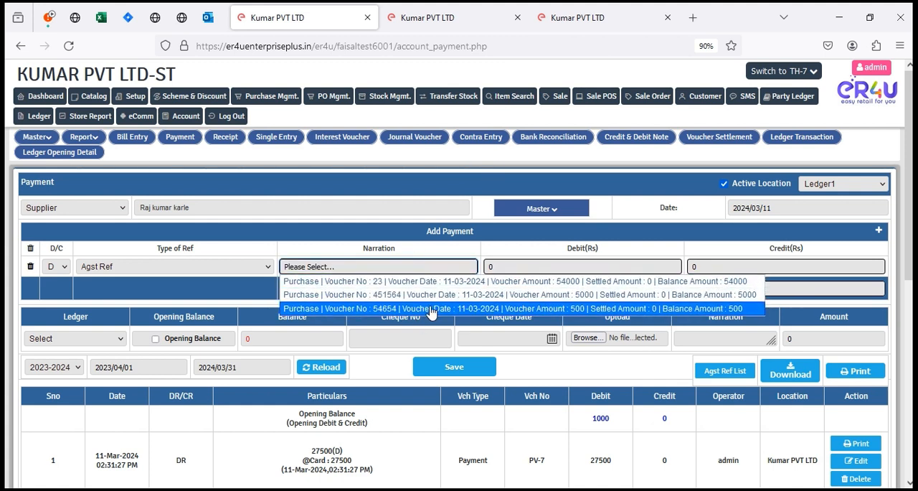
pyautogui.scroll(-5, 684, 403)
pyautogui.moveTo(683, 463); pyautogui.dragTo(628, 465)
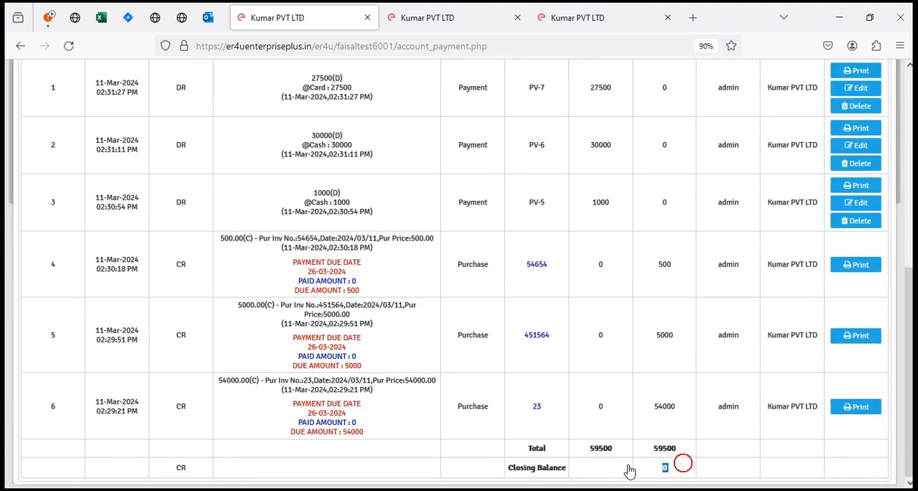
pyautogui.scroll(4, 448, 350)
pyautogui.scroll(2, 448, 353)
pyautogui.click(403, 265)
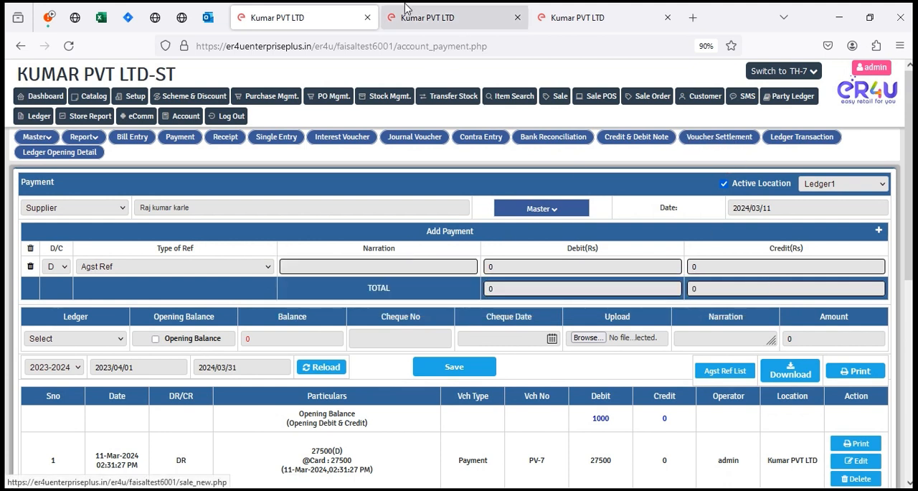
# Close the extra browser tab and open the Voucher Settlement page in the tab showing the supplier's payment ledger.
pyautogui.click(430, 13)
pyautogui.click(517, 18)
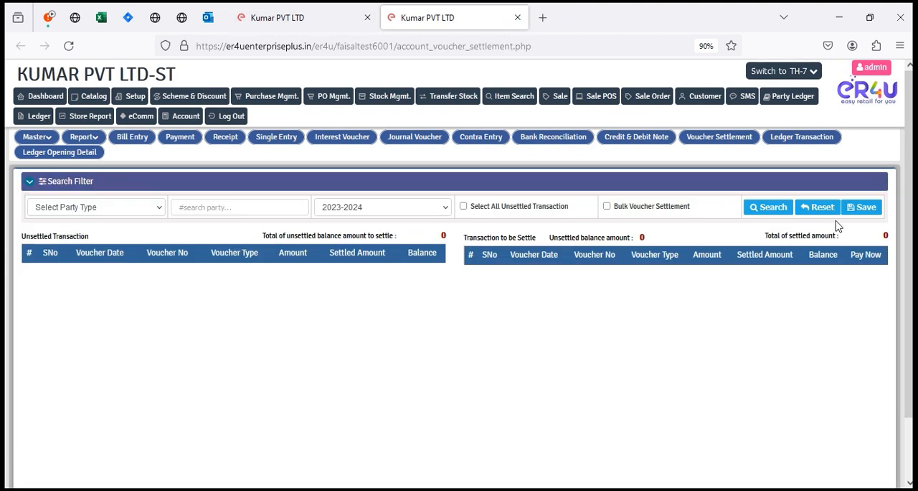
pyautogui.click(290, 10)
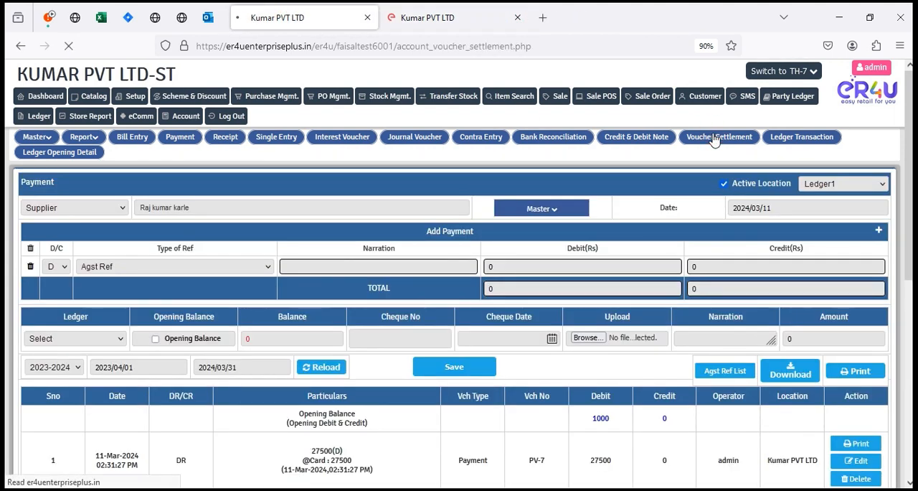
pyautogui.click(714, 139)
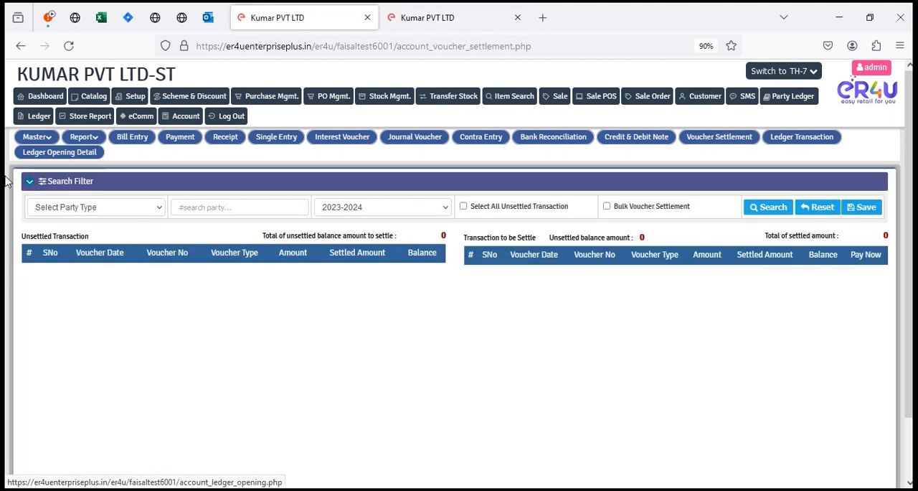
# Search the 2023-2024 vouchers awaiting settlement for party type Supplier and the same Sundry Creditors supplier.
pyautogui.click(96, 204)
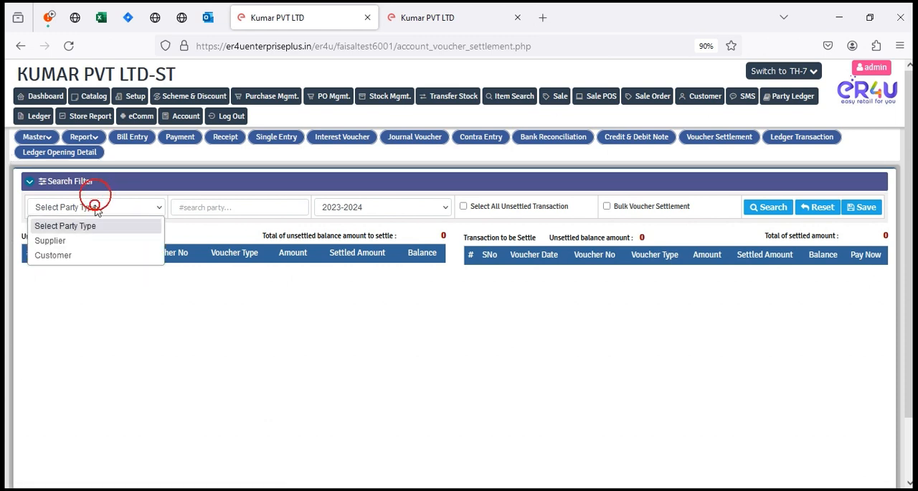
pyautogui.click(63, 241)
pyautogui.click(227, 207)
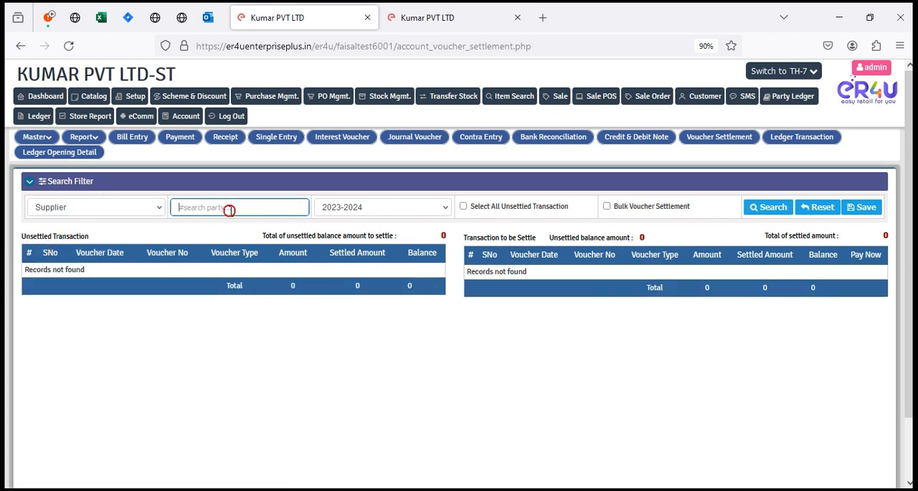
pyautogui.write('raj')
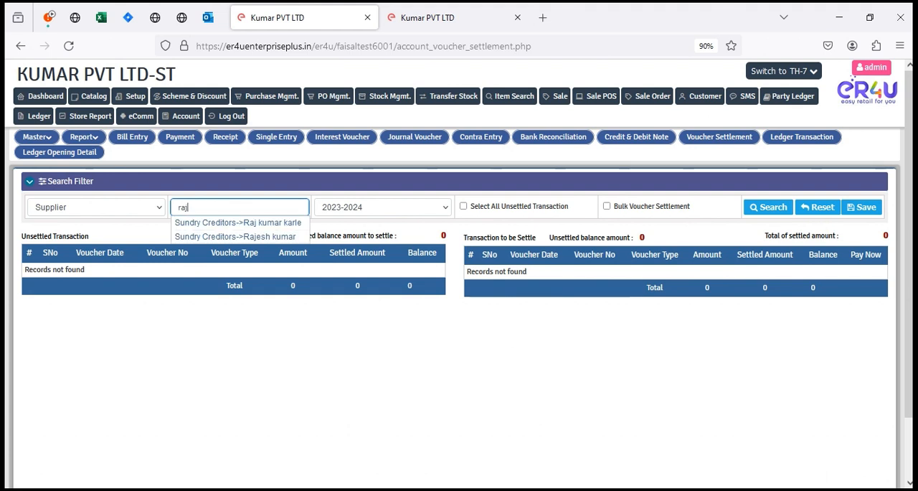
pyautogui.click(237, 222)
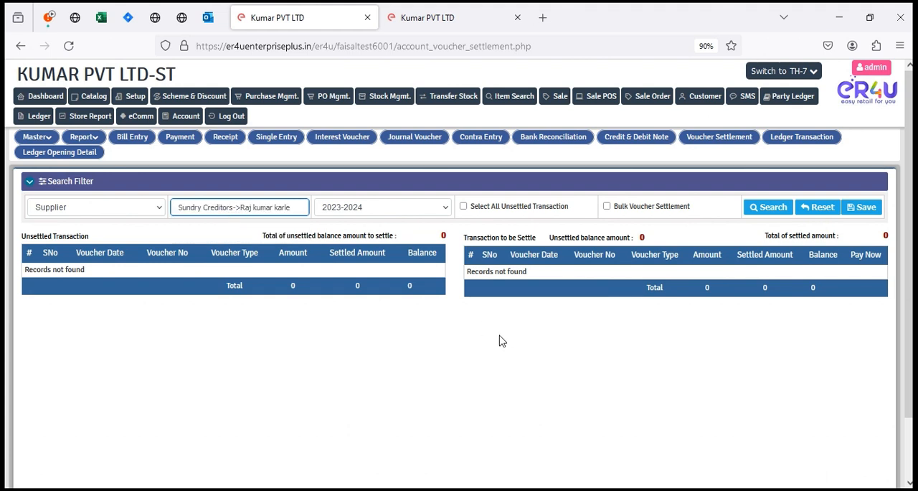
pyautogui.click(761, 209)
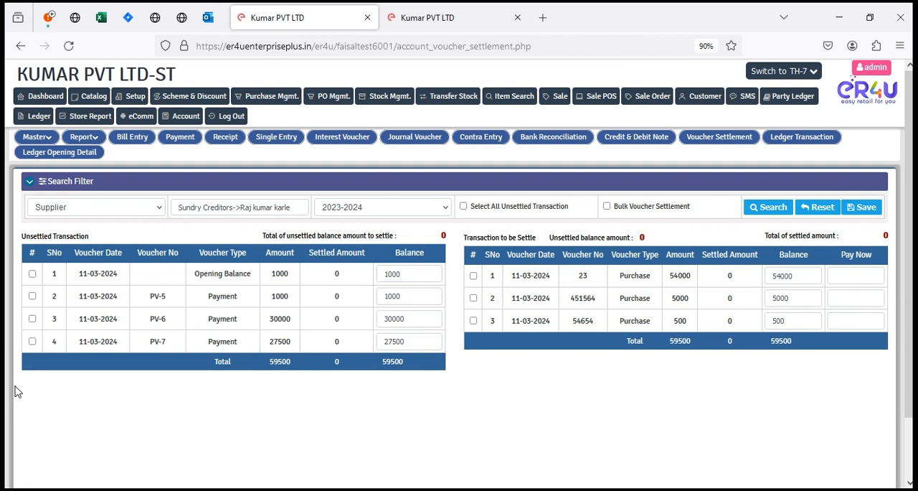
# Examine the Unsettled Transaction and Transaction to be Settle tables, including the purchase amounts, Pay Now field and balances.
pyautogui.moveTo(100, 232); pyautogui.dragTo(10, 242)
pyautogui.click(641, 239)
pyautogui.moveTo(618, 281); pyautogui.dragTo(688, 281)
pyautogui.doubleClick(689, 276)
pyautogui.click(855, 276)
pyautogui.moveTo(74, 255); pyautogui.dragTo(398, 360)
pyautogui.doubleClick(399, 361)
pyautogui.click(408, 336)
# Settle payment PV-7 against purchase voucher 23 and save the settlement.
pyautogui.click(32, 342)
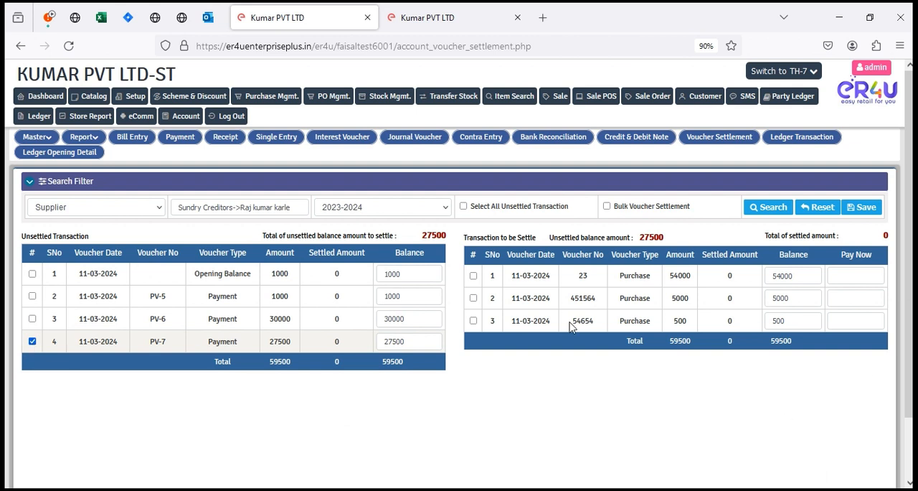
pyautogui.click(474, 276)
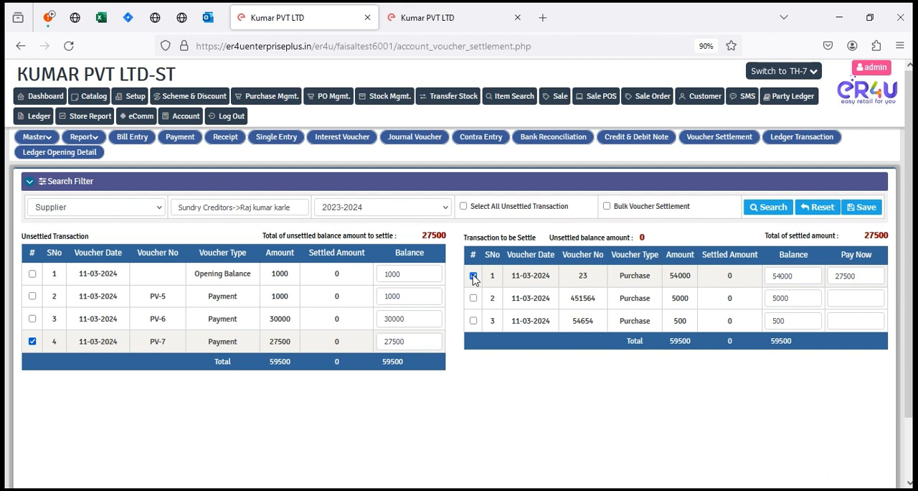
pyautogui.click(861, 208)
pyautogui.click(524, 296)
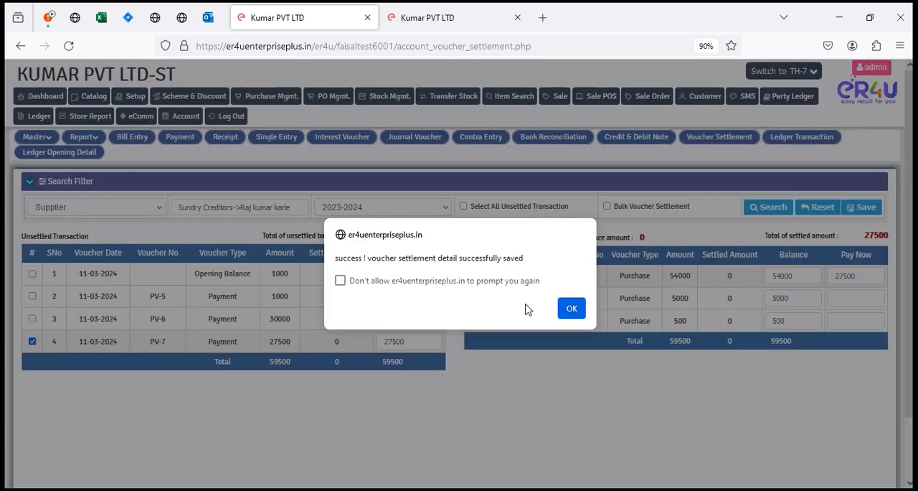
pyautogui.click(572, 306)
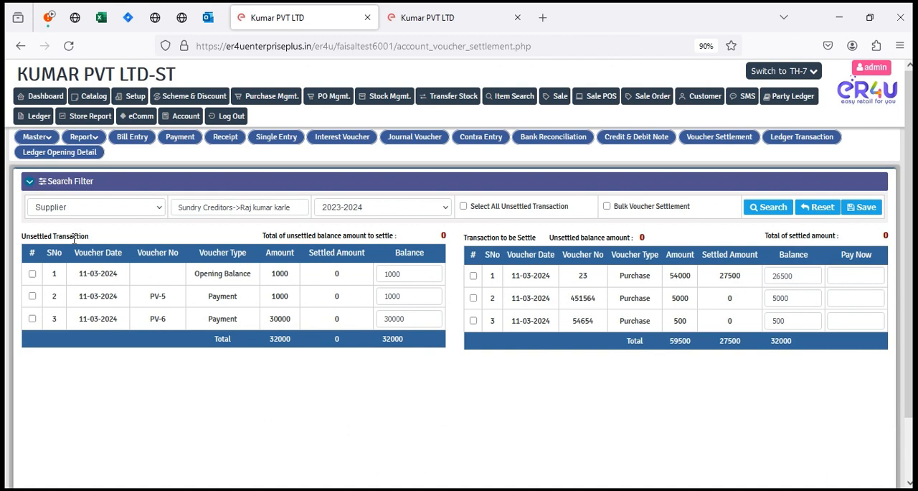
pyautogui.moveTo(706, 276); pyautogui.dragTo(753, 280)
pyautogui.click(32, 274)
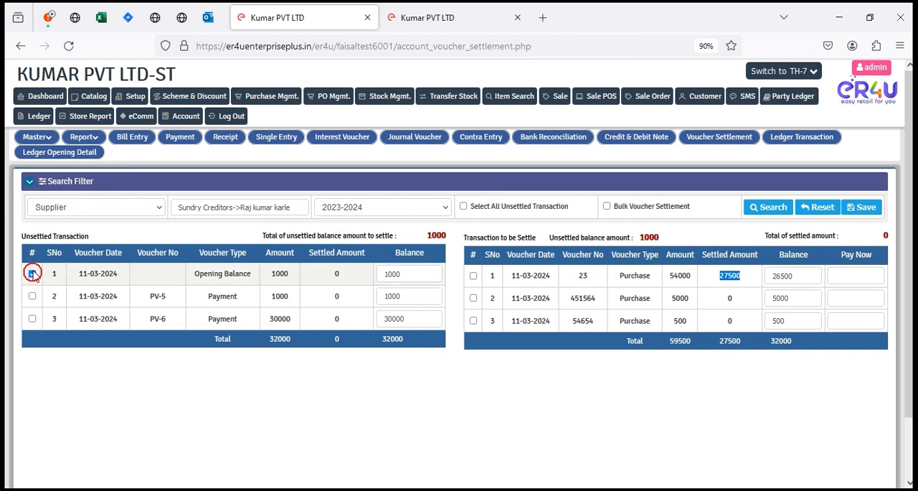
pyautogui.click(473, 276)
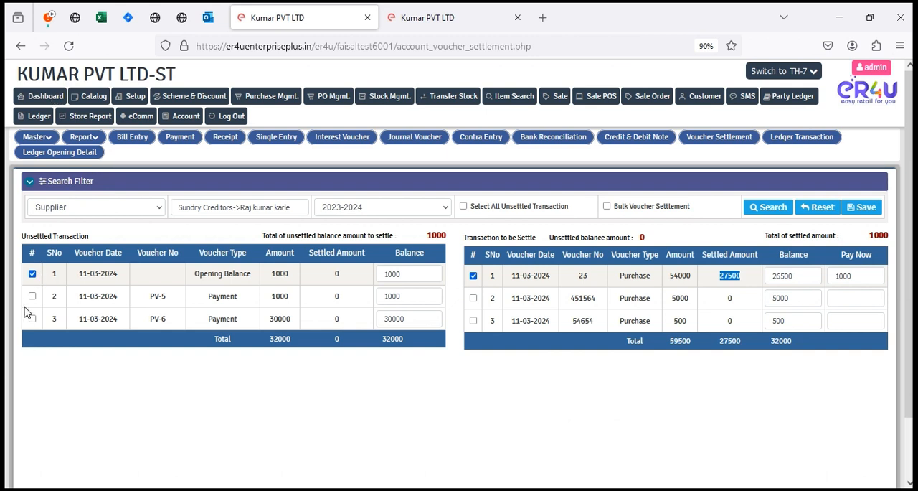
pyautogui.click(32, 273)
pyautogui.click(571, 305)
pyautogui.click(532, 407)
pyautogui.moveTo(471, 205); pyautogui.dragTo(581, 211)
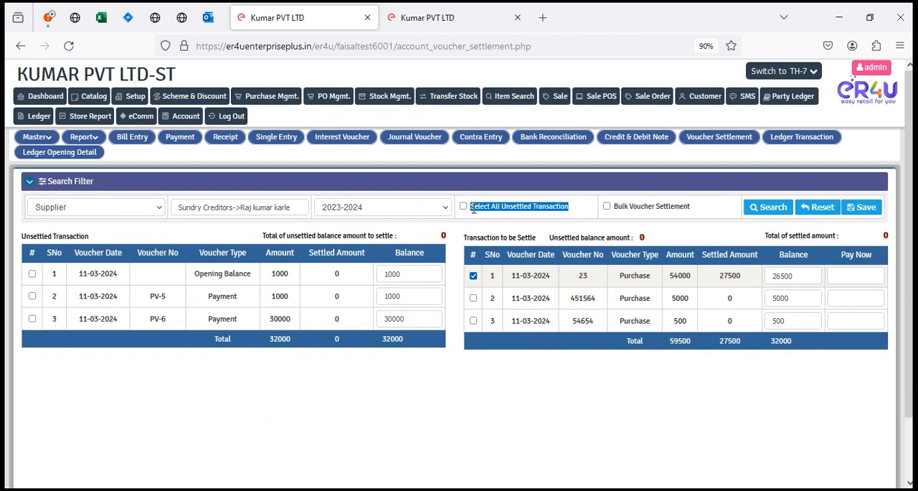
pyautogui.click(473, 276)
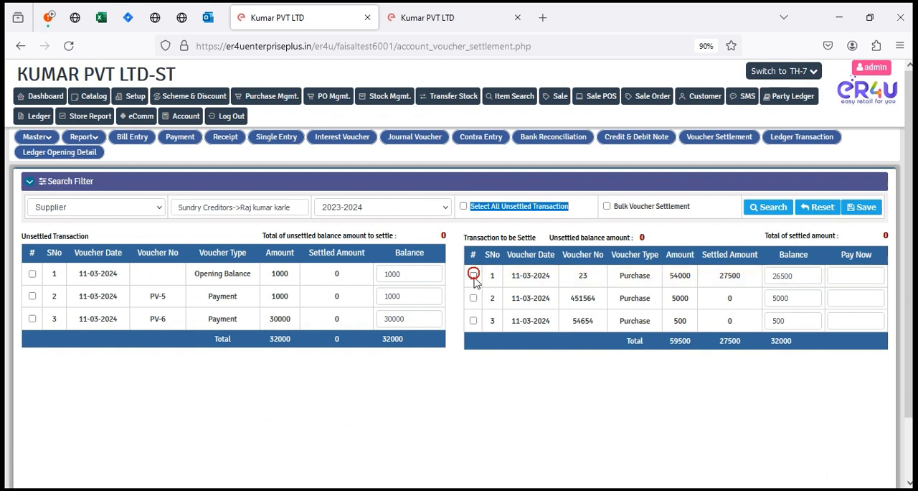
# Settle all remaining vouchers with Select All Unsettled Transaction and Bulk Voucher Settlement enabled, and save the settlement.
pyautogui.click(463, 206)
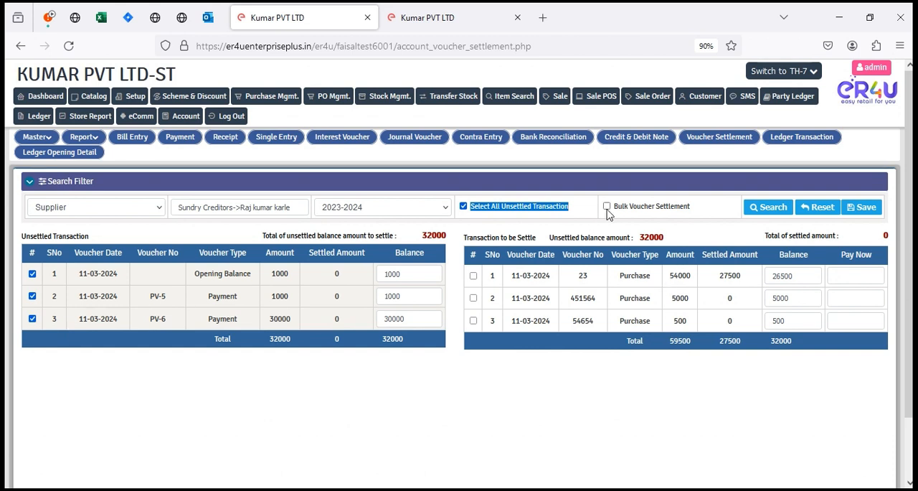
pyautogui.moveTo(614, 206); pyautogui.dragTo(728, 209)
pyautogui.moveTo(485, 256); pyautogui.dragTo(732, 274)
pyautogui.click(764, 423)
pyautogui.click(607, 205)
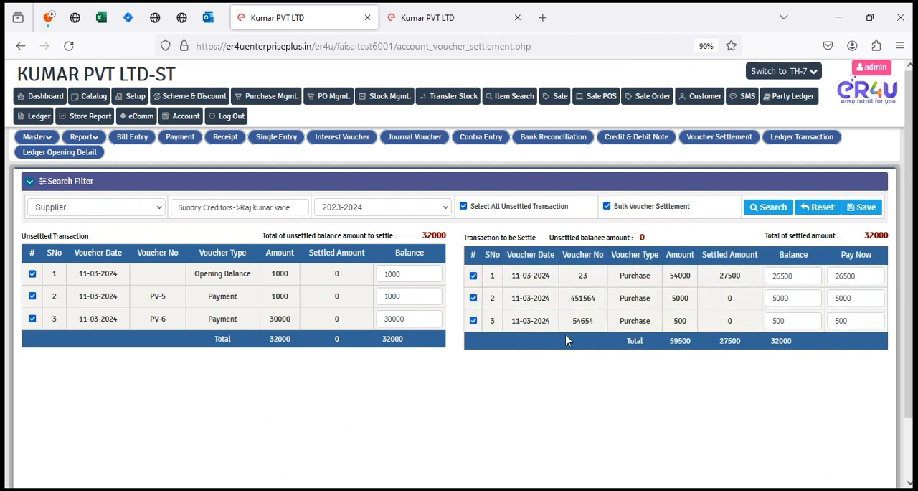
pyautogui.click(862, 207)
pyautogui.click(525, 297)
pyautogui.press('Return')
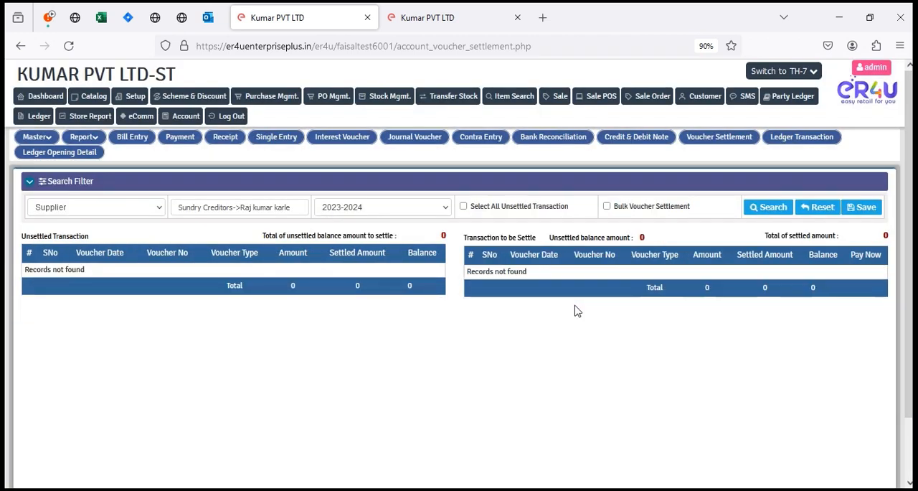
# Reload the same supplier's ledger on the Payment page and check the settlement details recorded on each voucher.
pyautogui.click(178, 117)
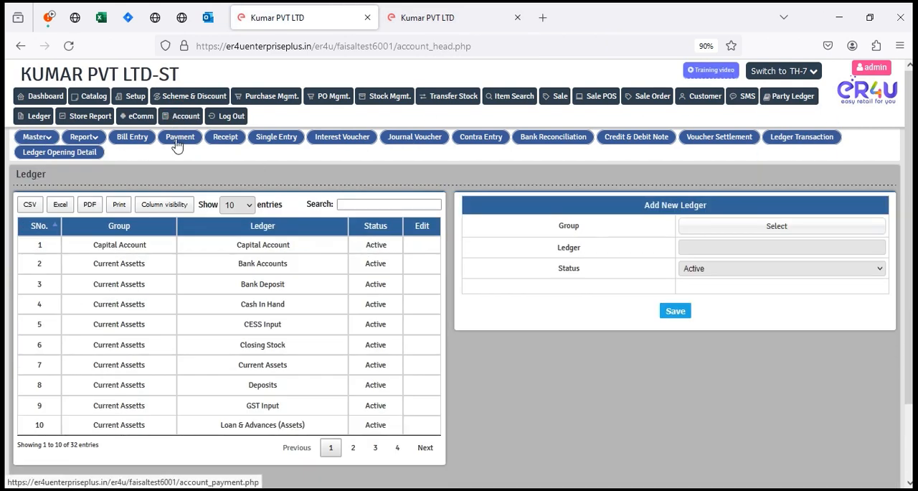
pyautogui.click(177, 143)
pyautogui.click(73, 207)
pyautogui.click(59, 244)
pyautogui.click(197, 207)
pyautogui.write('raj')
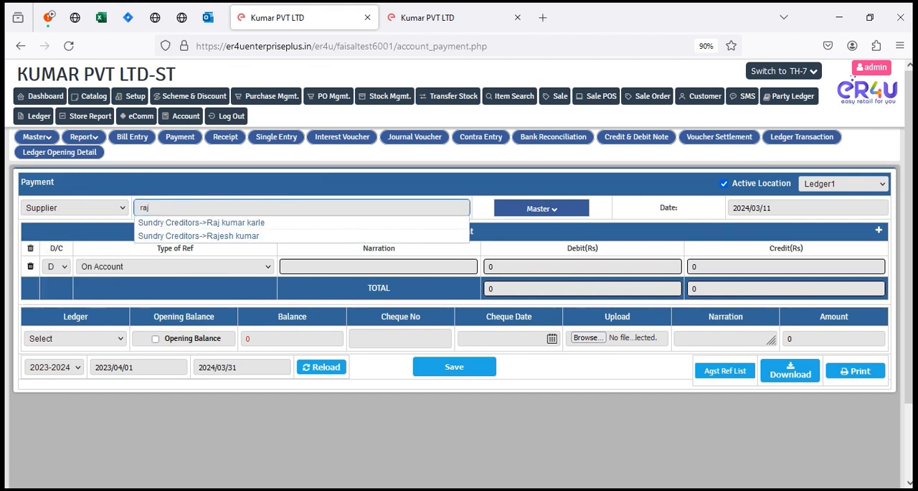
pyautogui.click(218, 223)
pyautogui.scroll(-5, 733, 486)
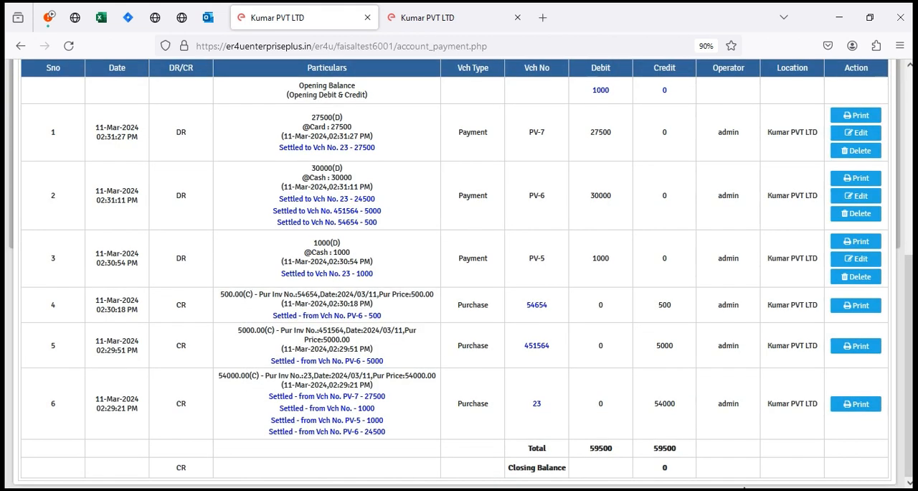
# Set the payment line's reference type to Agst Ref and check the narration list for outstanding purchase vouchers.
pyautogui.scroll(5, 500, 438)
pyautogui.click(223, 254)
pyautogui.click(107, 306)
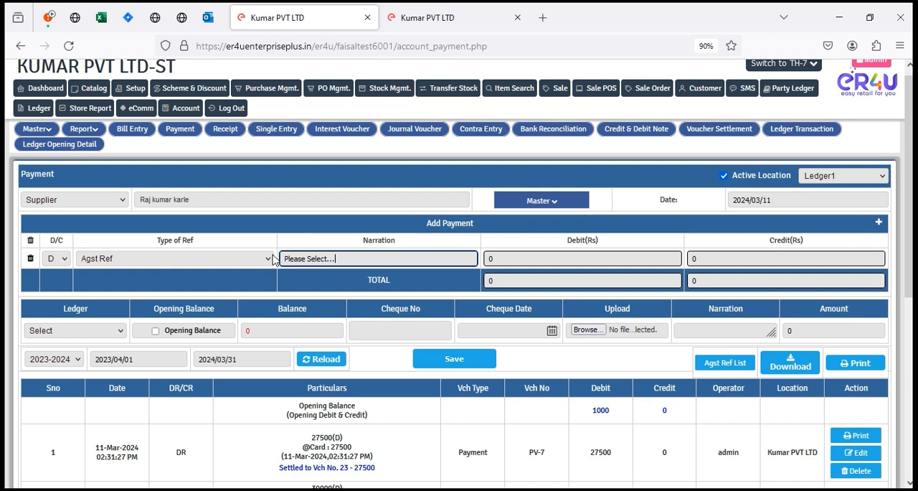
pyautogui.rightClick(757, 473)
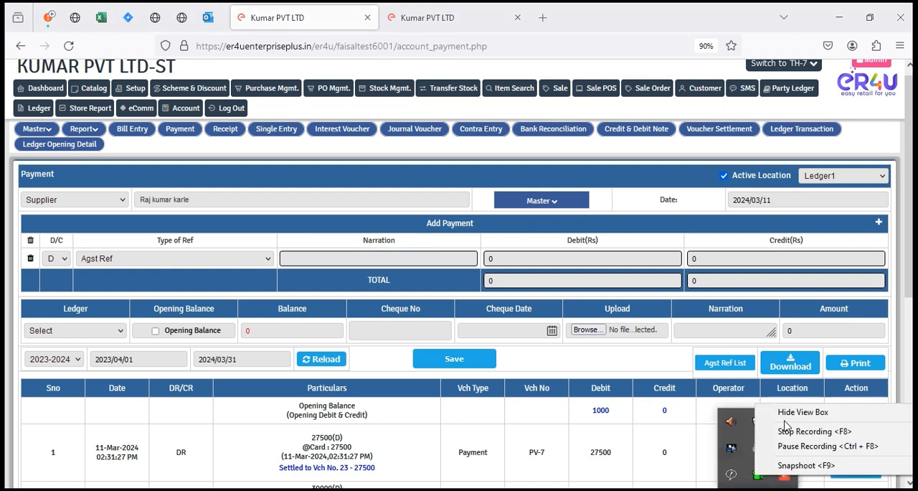